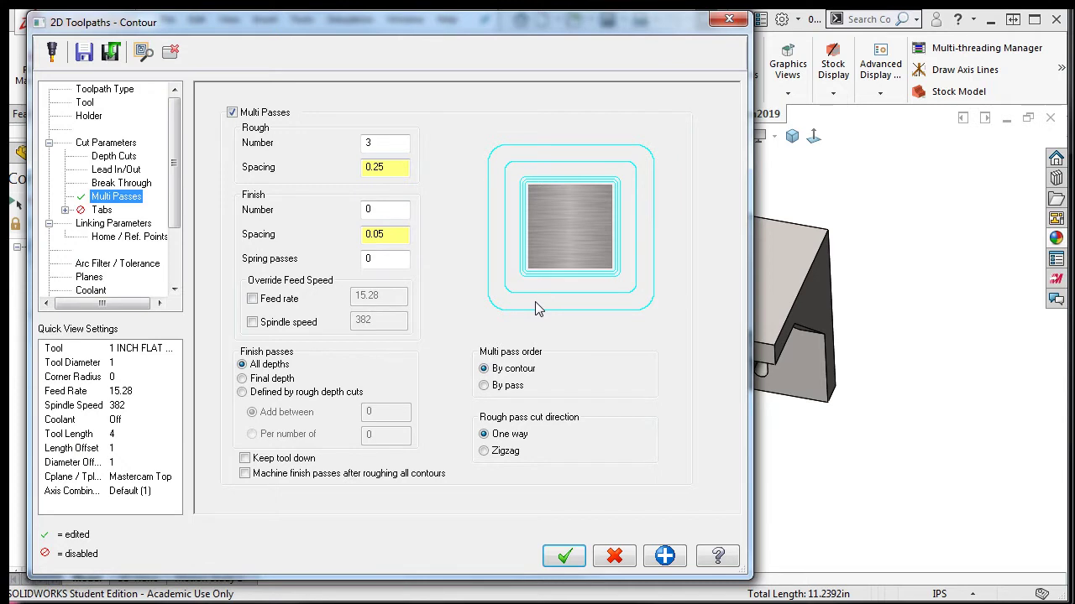
# - Show the 2D contour toolpath's Linking Parameters page
pyautogui.click(136, 223)
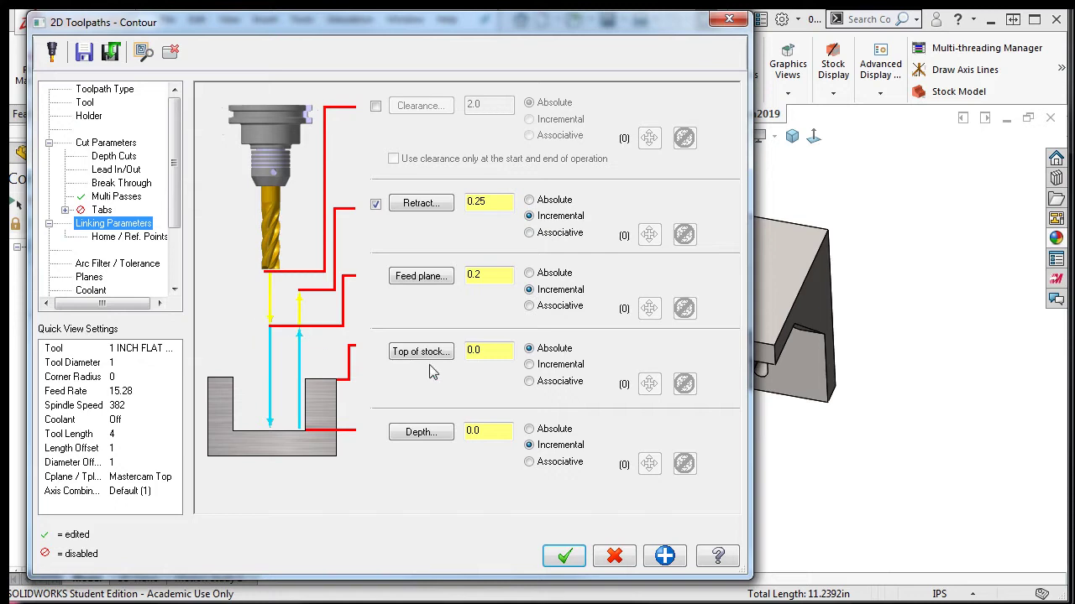
# - Make feed plane and retract absolute, cycling depth through absolute, incremental, then associative
pyautogui.click(530, 429)
pyautogui.write('-0.75')
pyautogui.click(530, 274)
pyautogui.click(530, 203)
pyautogui.click(529, 446)
pyautogui.click(529, 464)
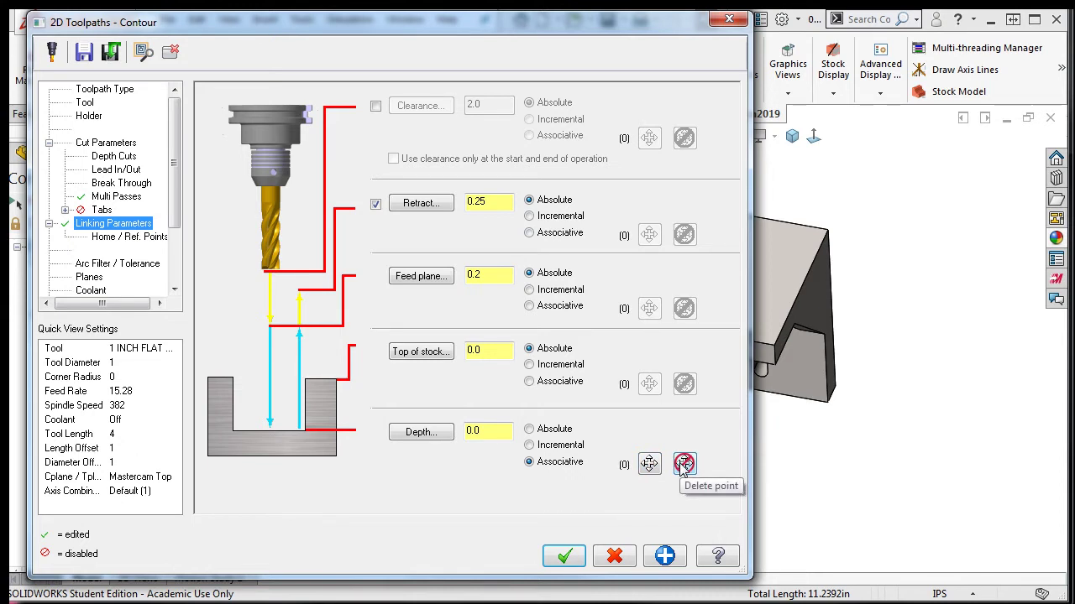
# - Set Depth back to absolute at -0.75, briefly comparing it with incremental
pyautogui.click(529, 429)
pyautogui.write('-0.75')
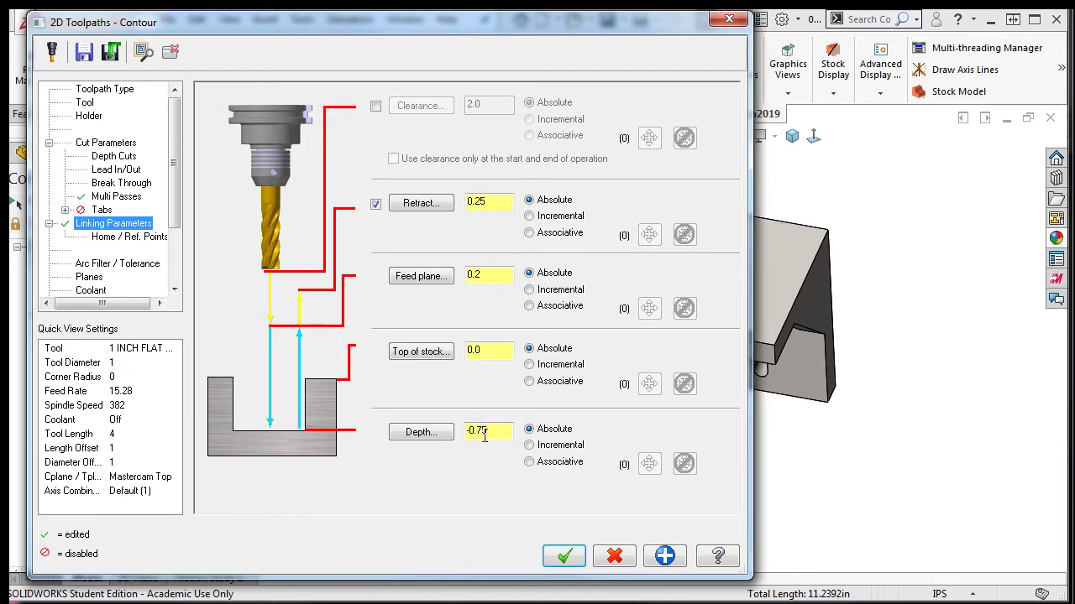
pyautogui.click(529, 445)
pyautogui.click(529, 429)
# - Change the feed plane height from 0.2 to 0.1
pyautogui.doubleClick(495, 275)
pyautogui.write('0.1')
pyautogui.press('End')
pyautogui.rightClick(495, 280)
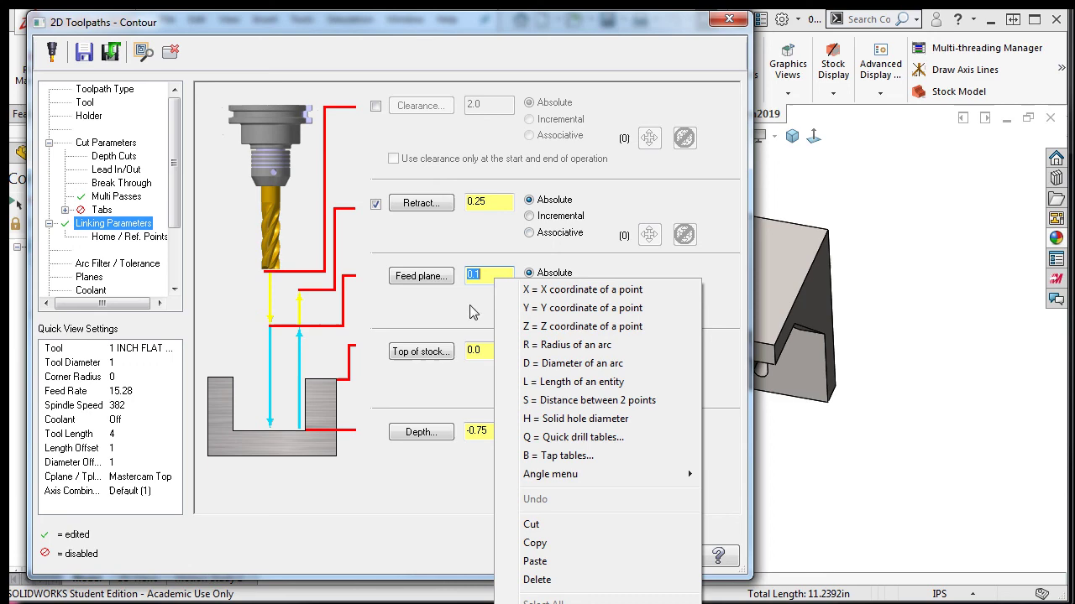
pyautogui.click(470, 312)
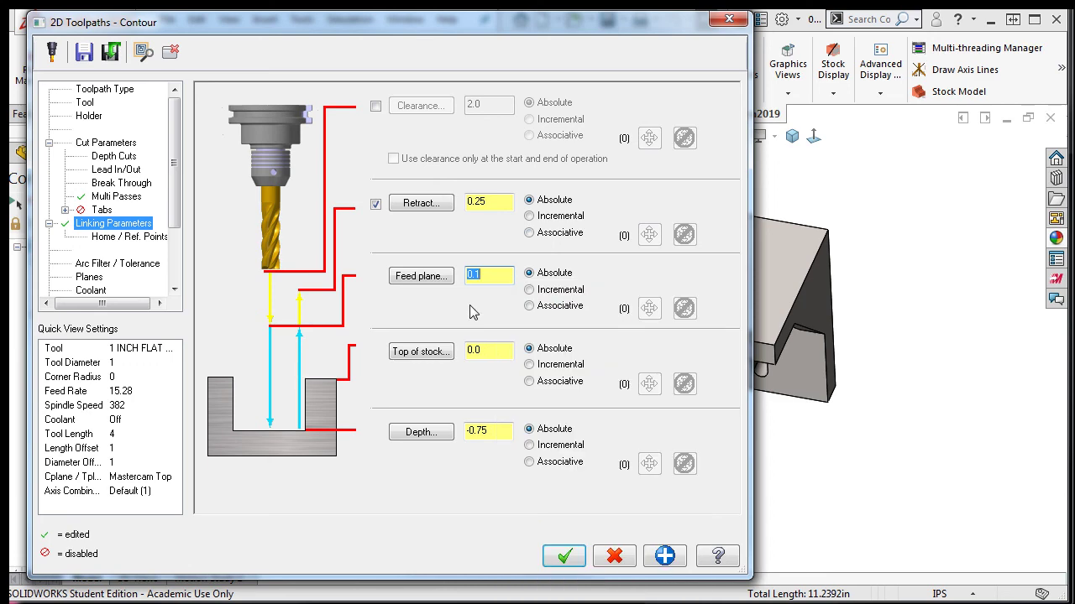
# - Start picking the contour depth from a point on the part model
pyautogui.click(423, 435)
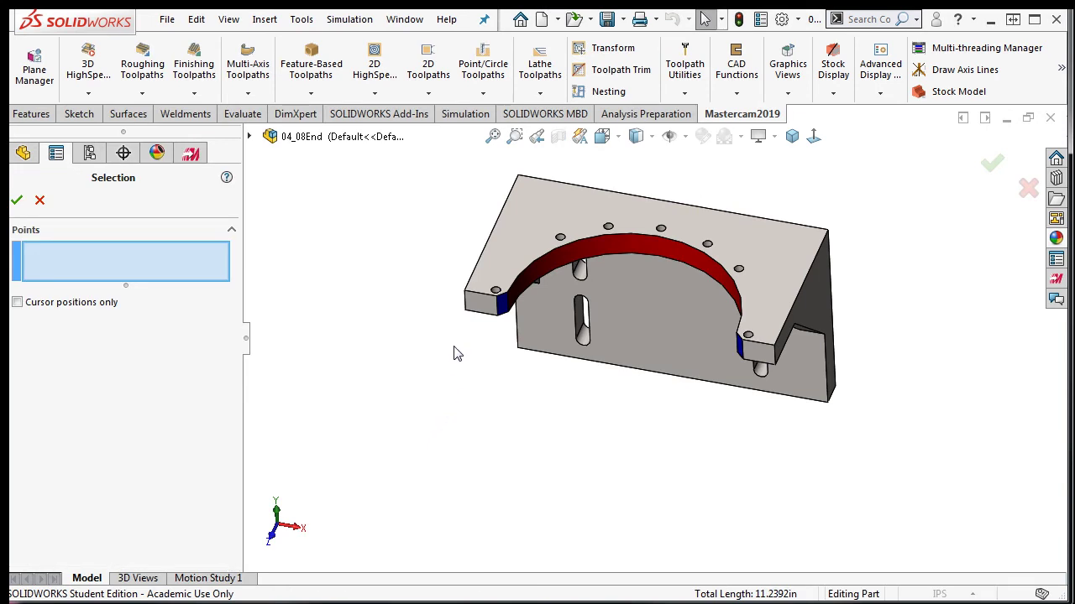